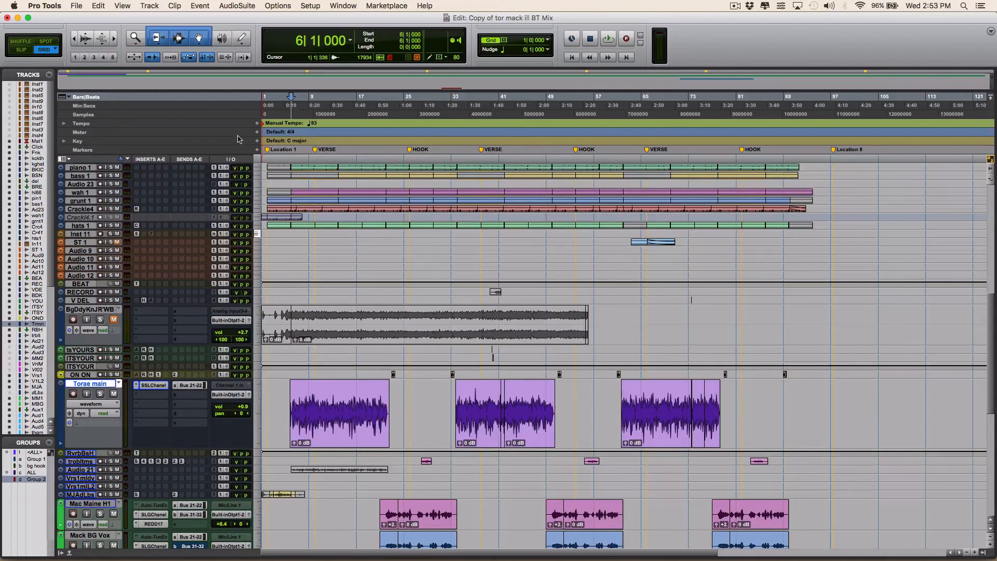
- Play the full mix from bar 5 to hear the vocal against the beat, and stop playback
click(287, 100)
scroll(344, 404, down, 3)
key(space)
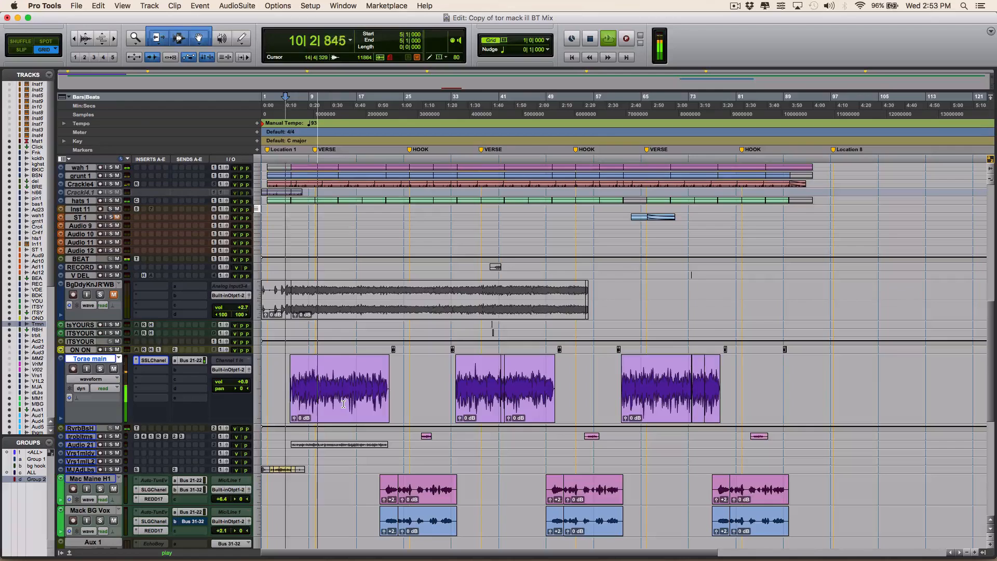
key(space)
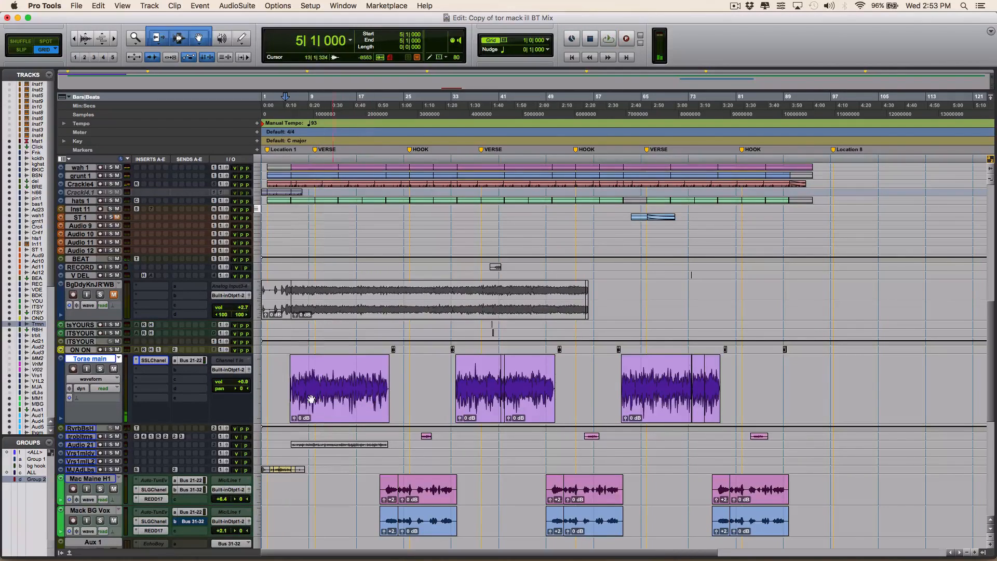
- Open the SSLChannel plug-in on the Torae main track and play the vocal soloed from bar 5
click(152, 362)
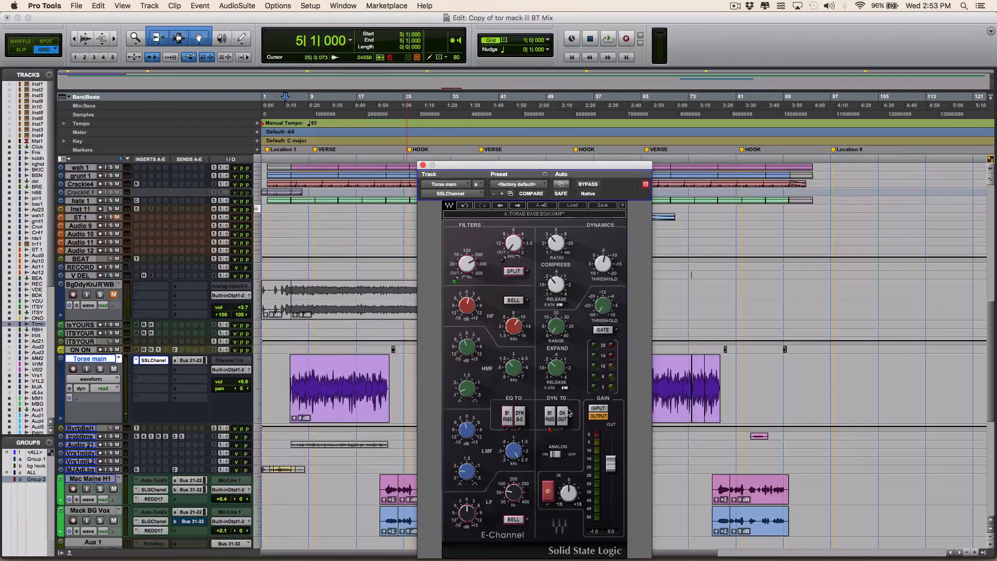
drag(440, 169, 604, 112)
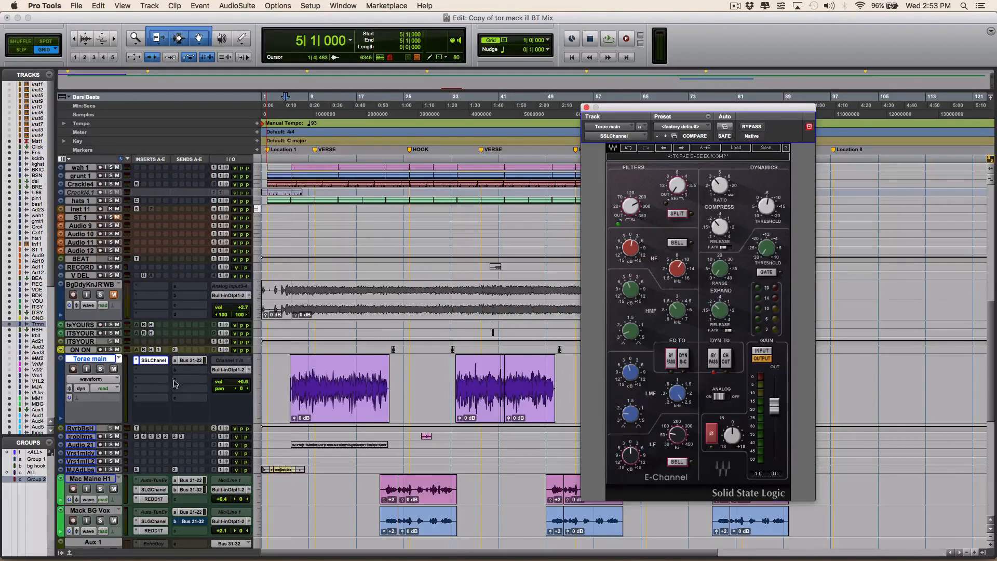
drag(607, 111, 498, 96)
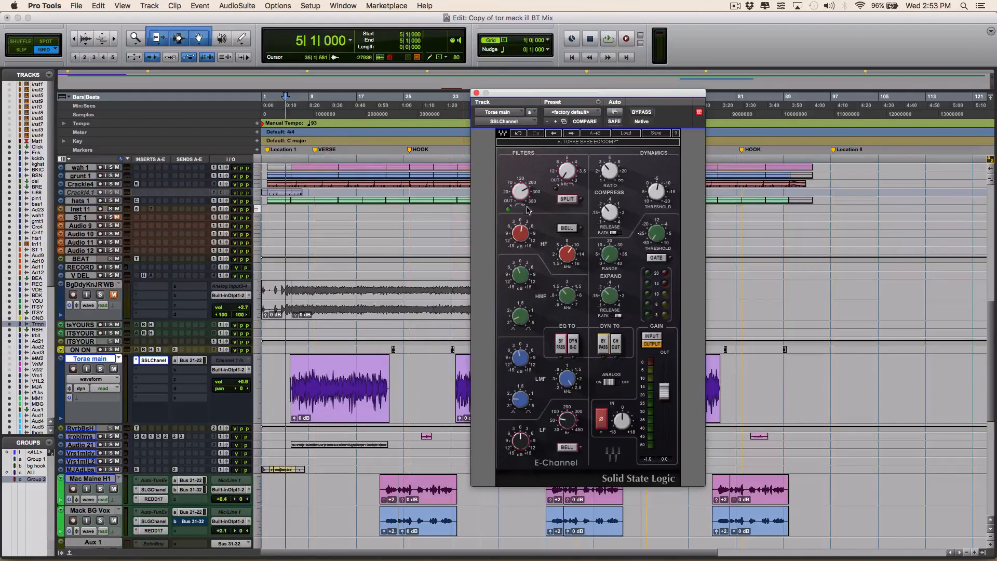
click(100, 367)
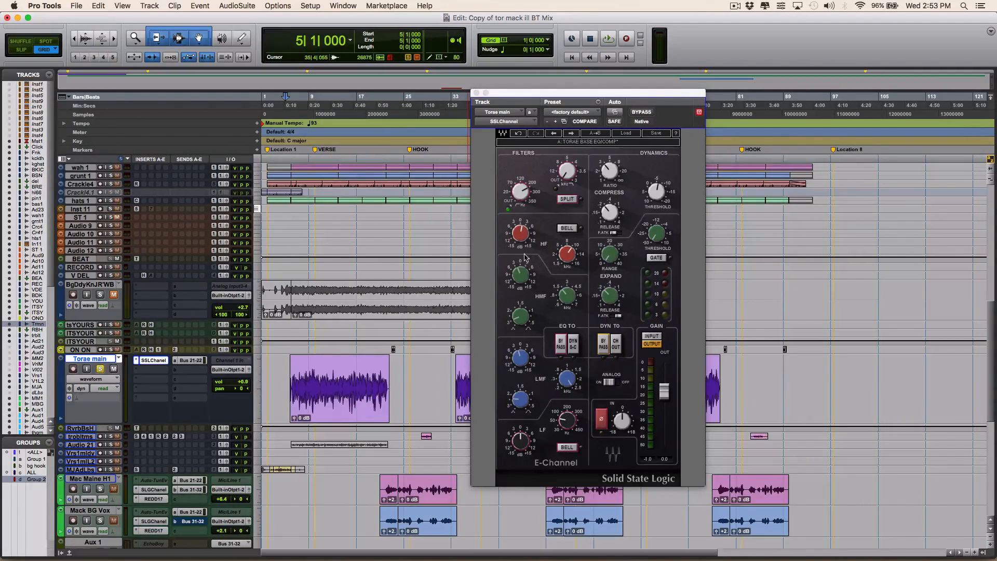
key(space)
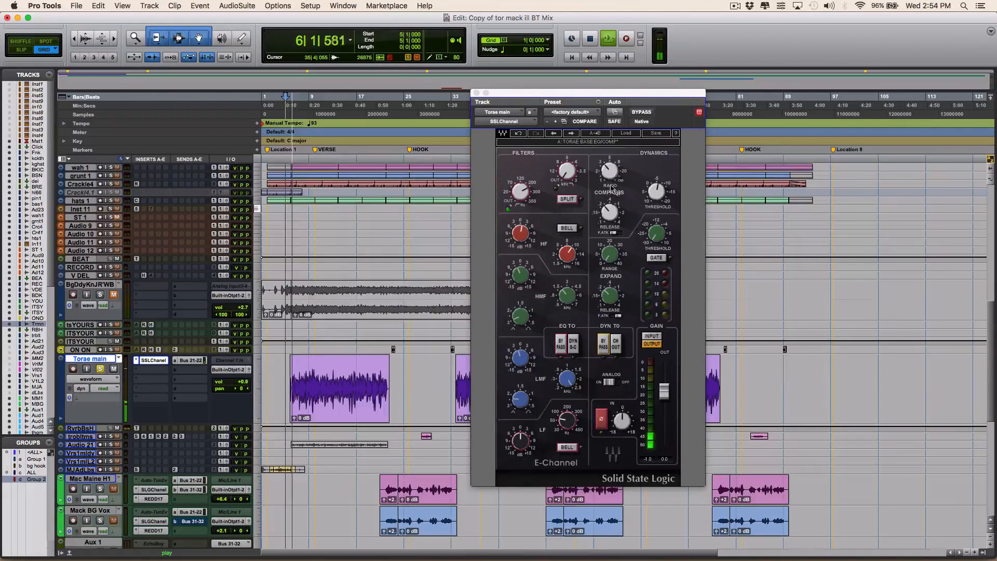
- Adjust the SSLChannel compressor's threshold by ear on the soloed vocal, reviewing its ratio and release, and stop playback
click(653, 192)
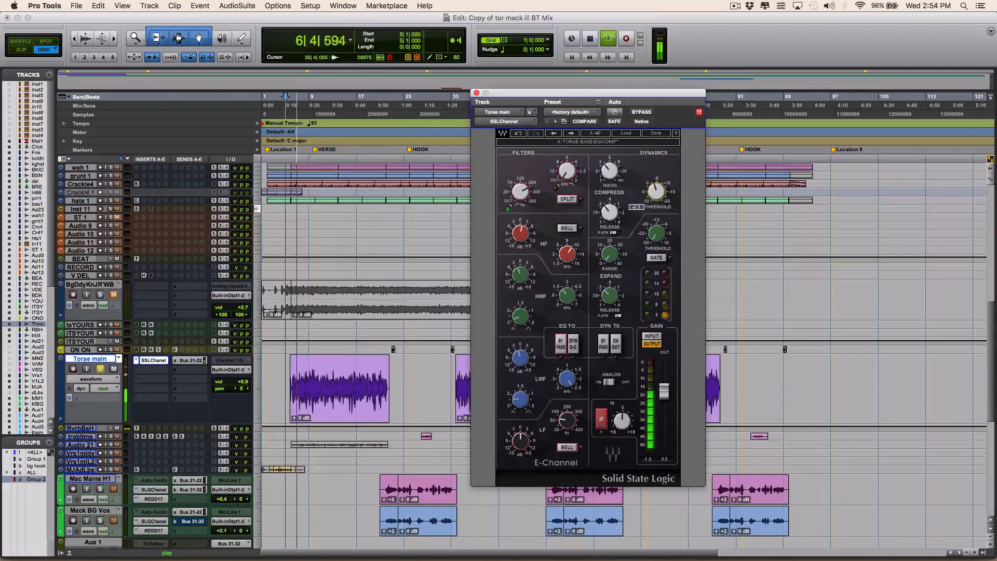
drag(653, 192, 653, 188)
click(610, 171)
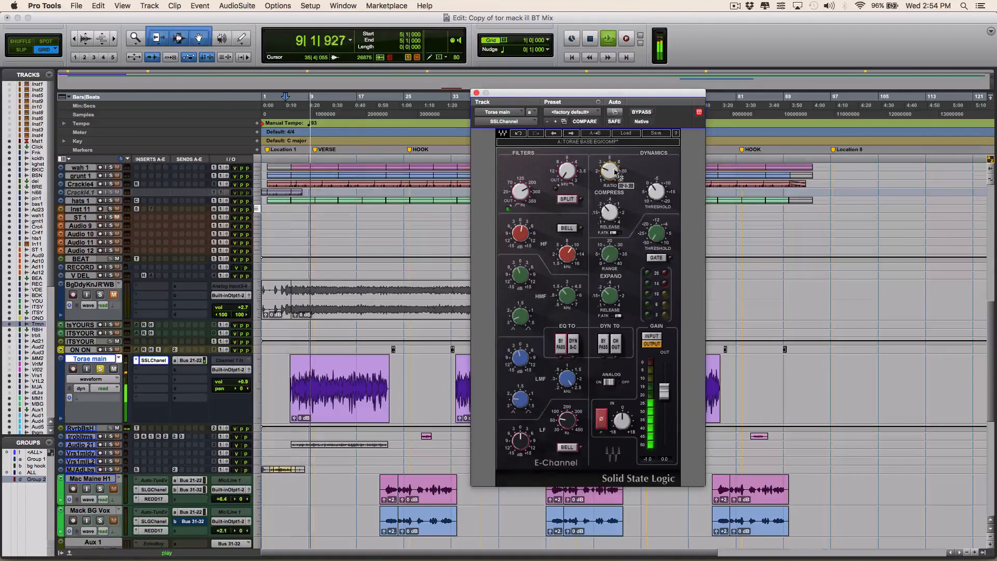
click(613, 214)
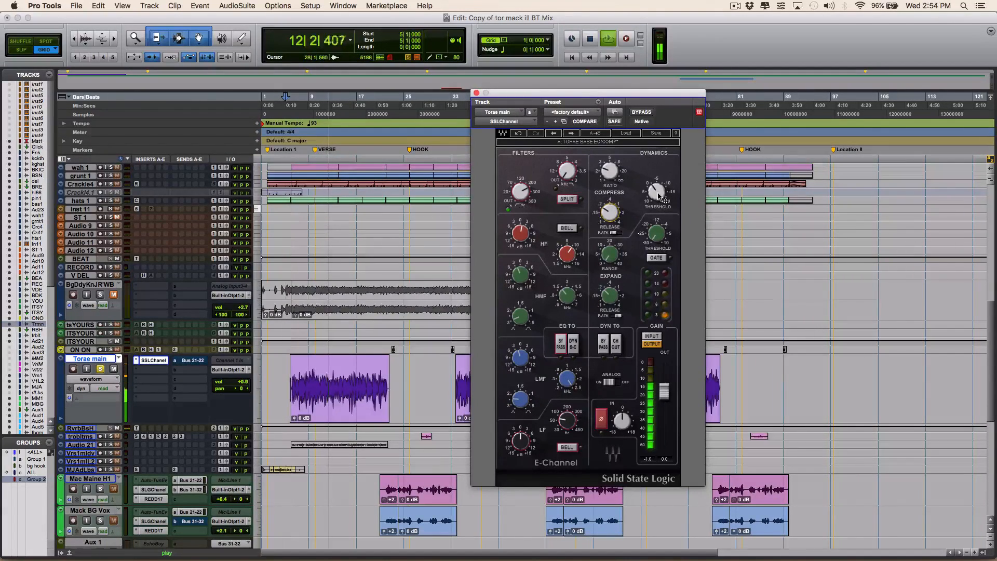
mouse_move(656, 194)
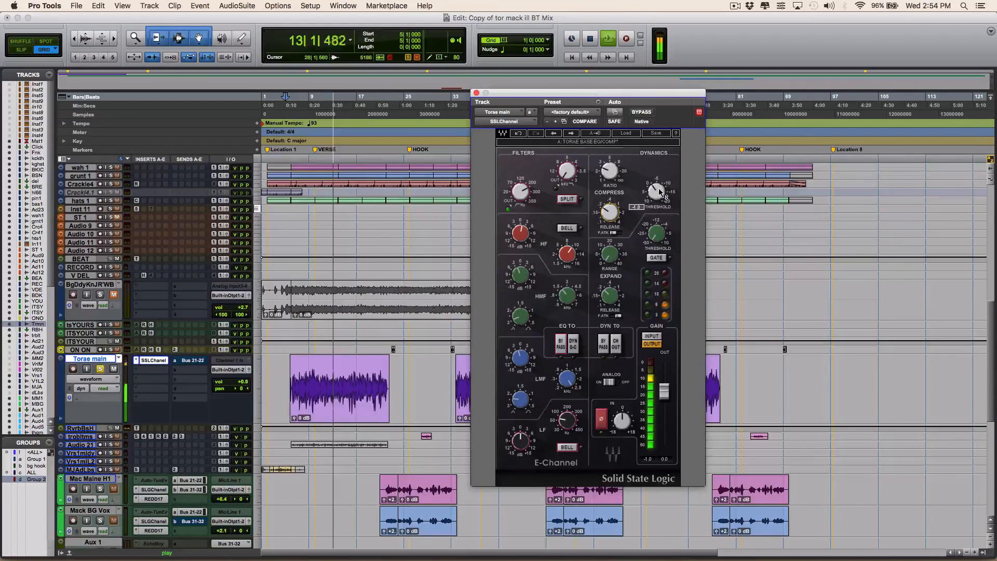
drag(656, 191, 657, 187)
key(space)
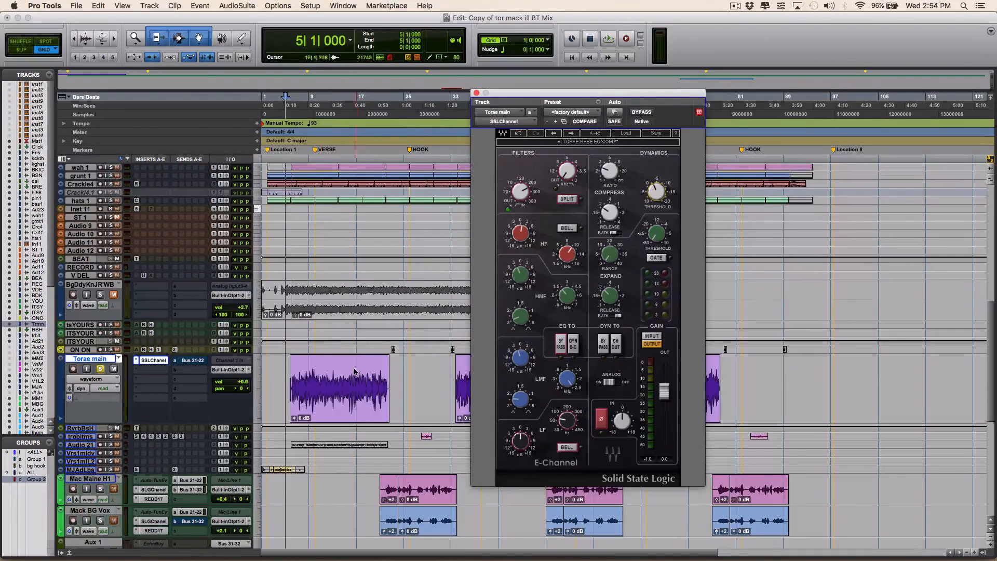
- Insert the mono CLA-2A compressor after the SSLChannel on the Torae main track
click(151, 371)
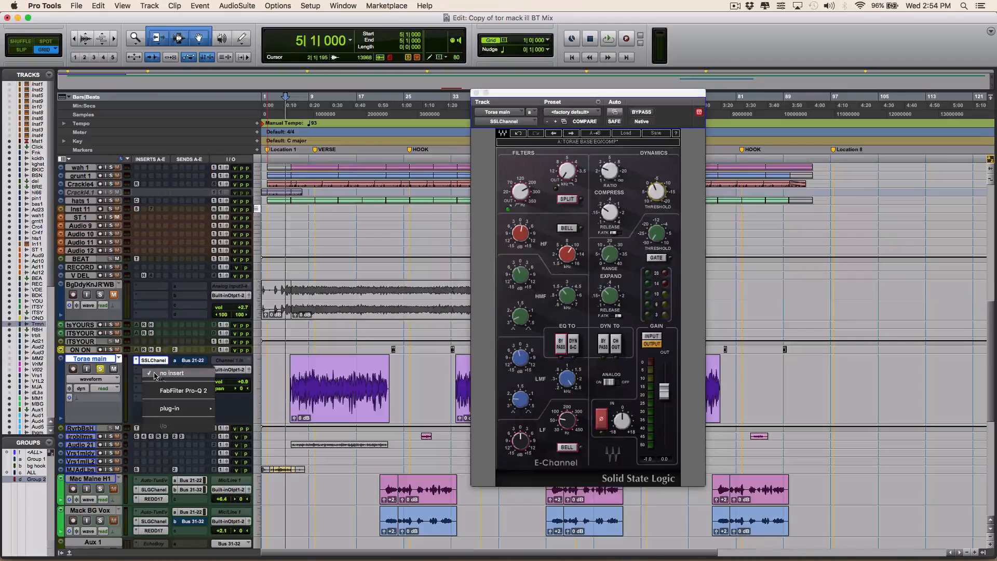
mouse_move(167, 409)
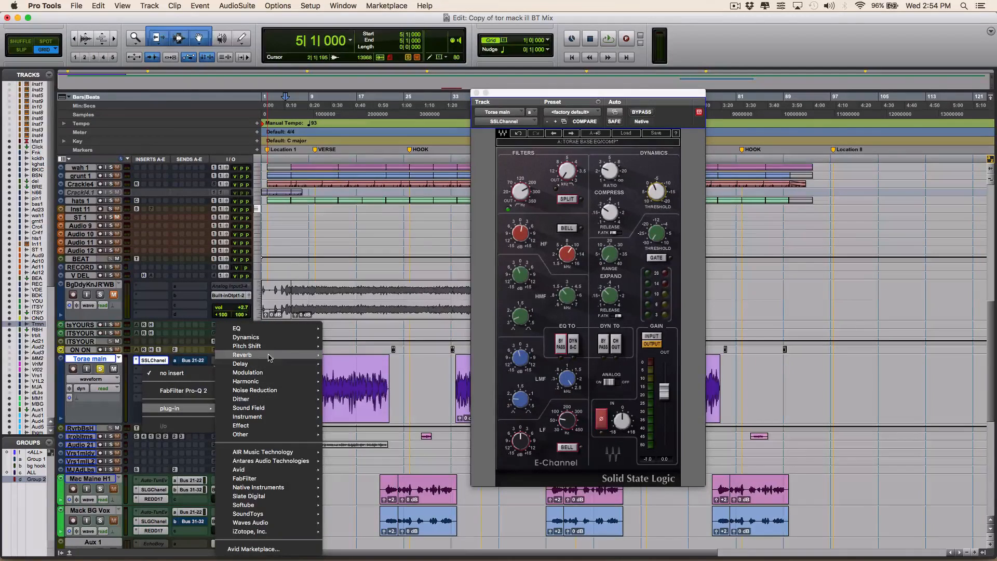
mouse_move(281, 339)
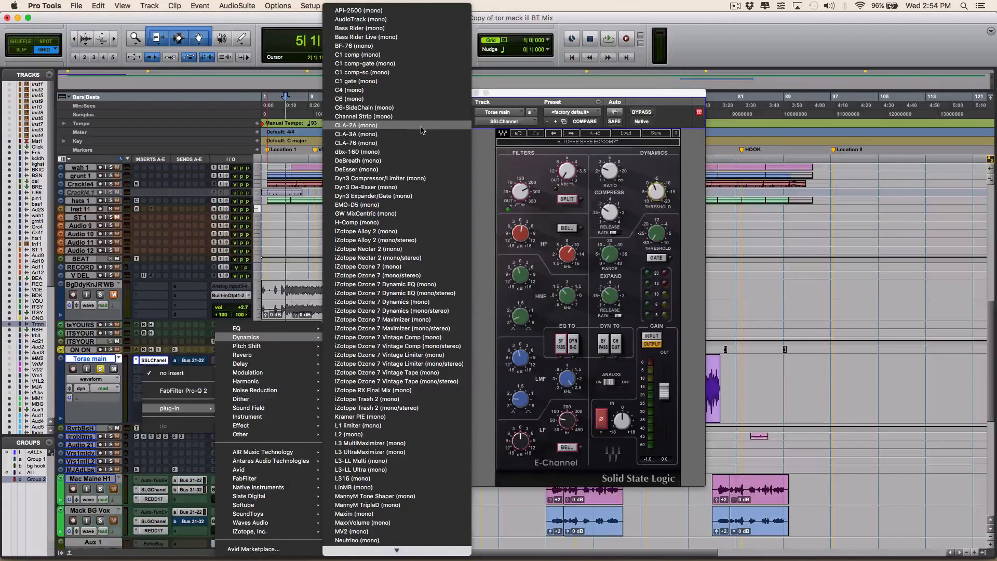
key(Escape)
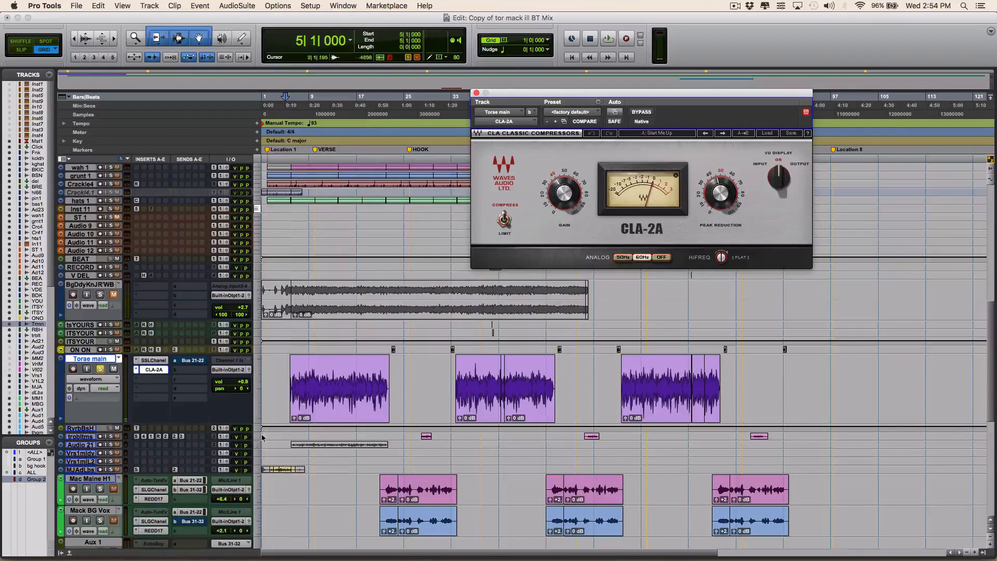
- Turn off the CLA-2A's analog hum and set the playback start to bar 7
drag(550, 98, 360, 151)
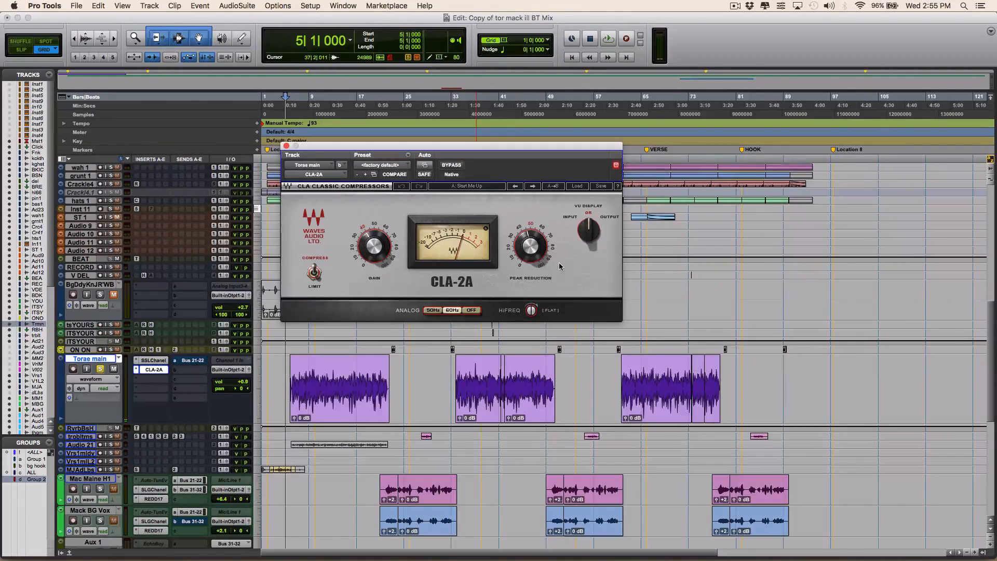
click(472, 312)
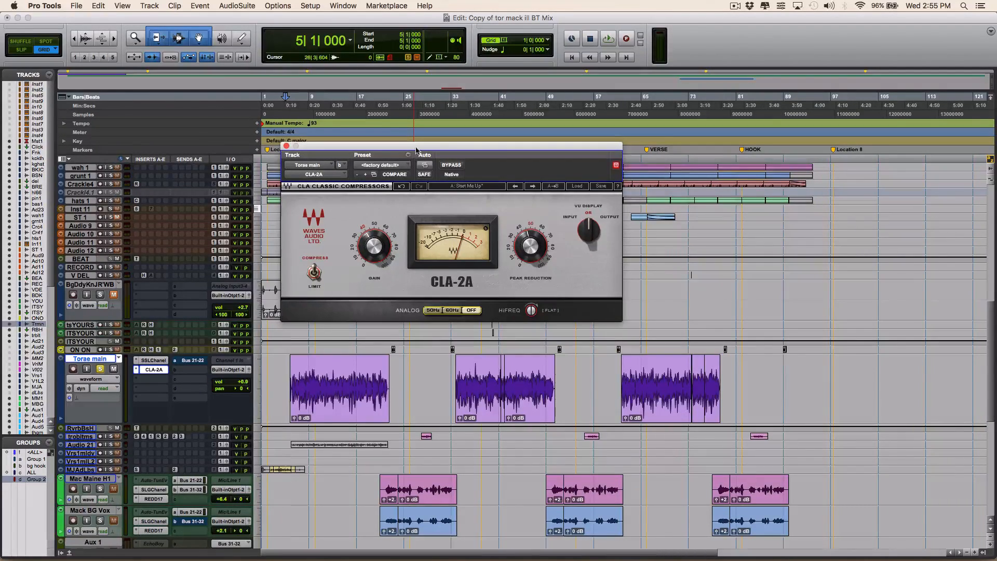
drag(414, 154, 526, 145)
click(299, 98)
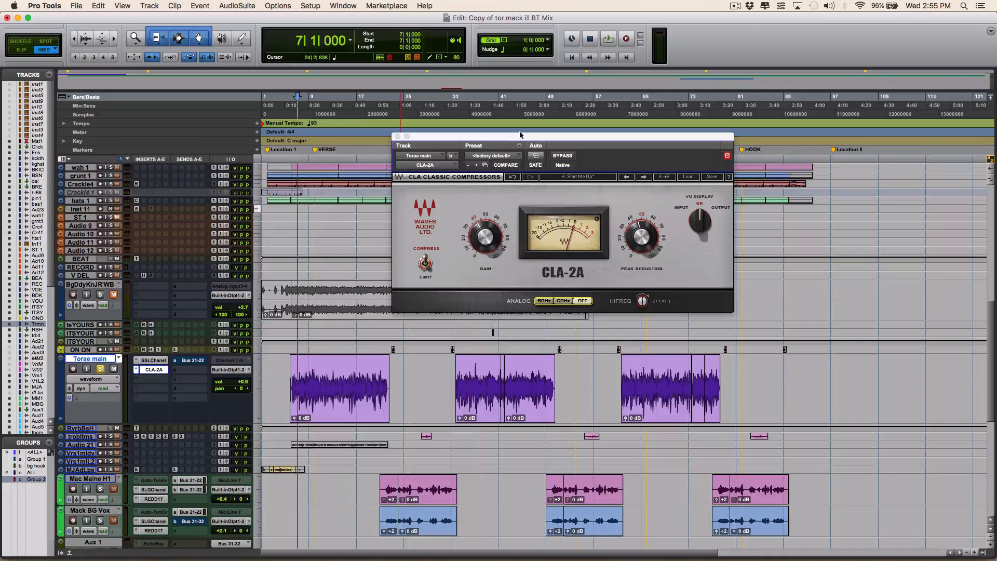
drag(522, 135, 518, 141)
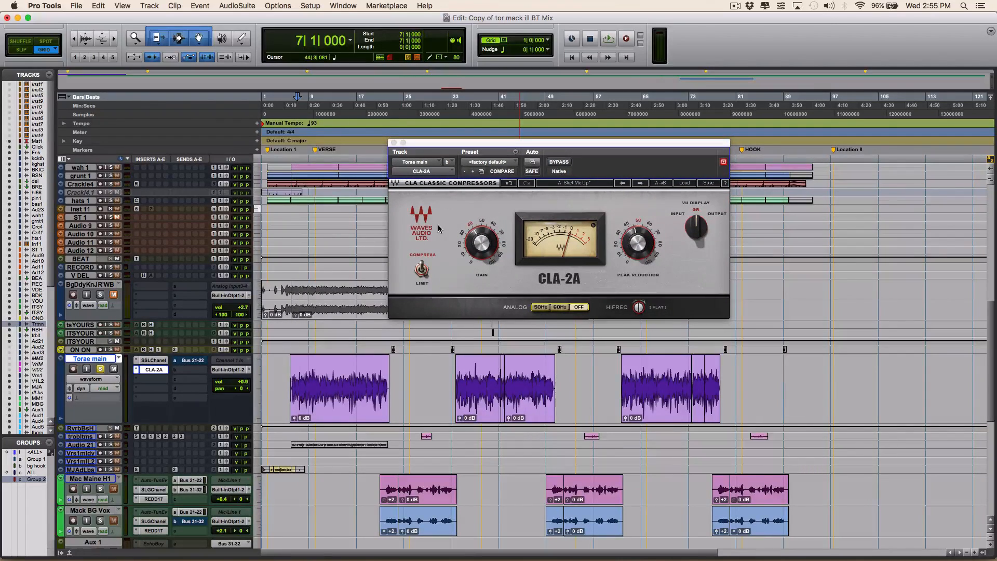
- Play the soloed vocal and fine-tune the CLA-2A's Peak Reduction and Gain by ear
key(space)
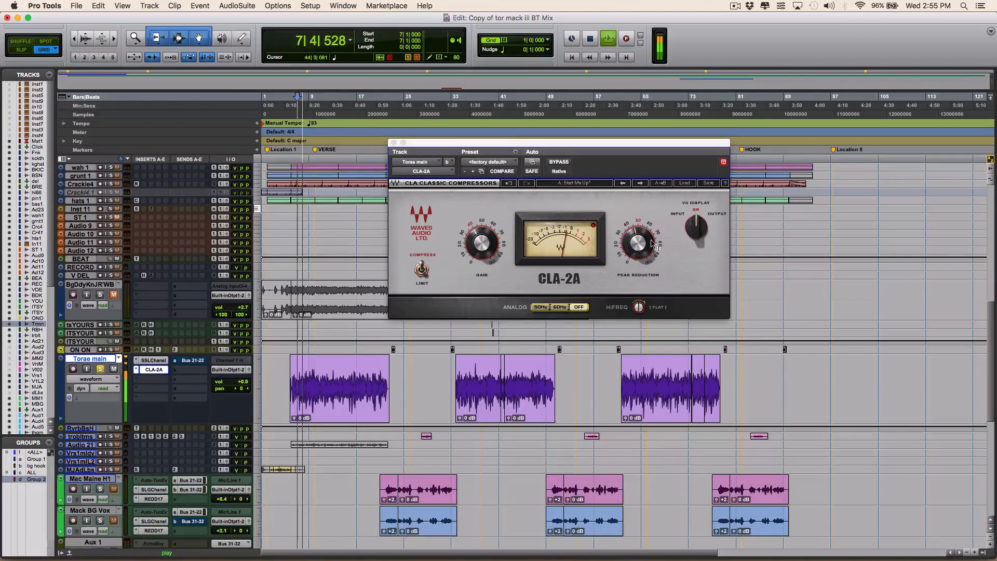
click(651, 245)
drag(651, 245, 651, 248)
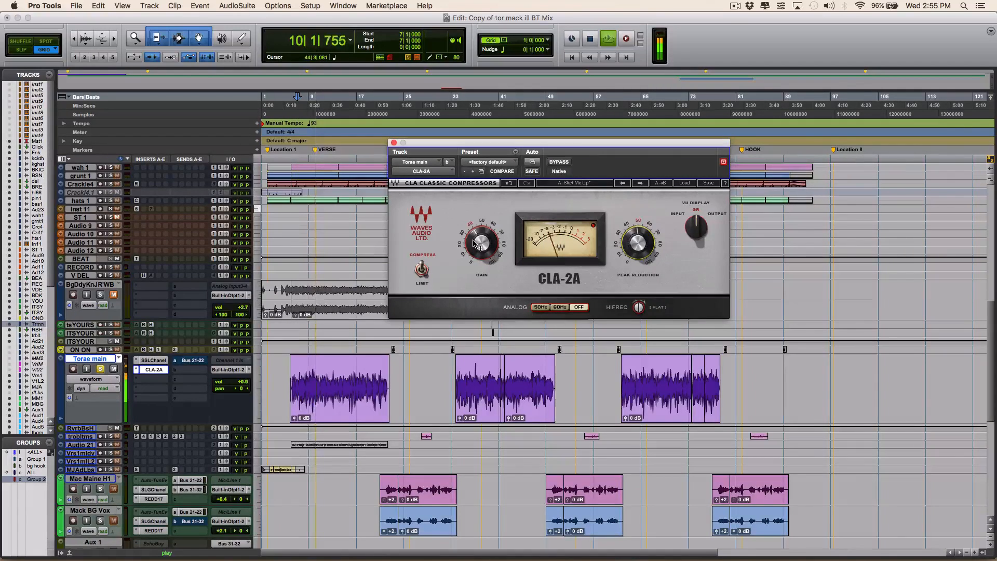
drag(477, 245, 476, 245)
drag(644, 252, 644, 248)
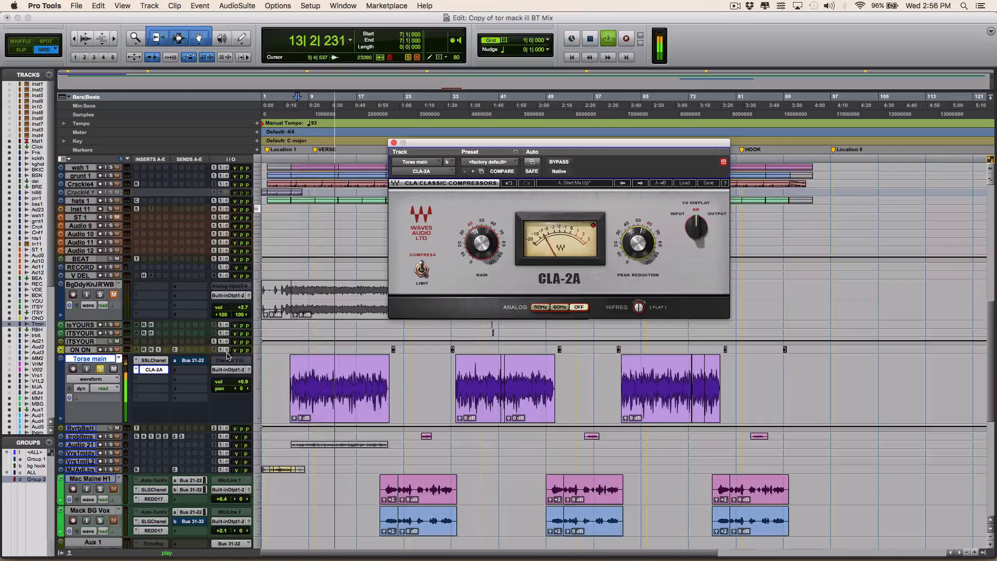
- Lower the Torae main track's Bus 21-22 send level to -20.1 dB
click(192, 361)
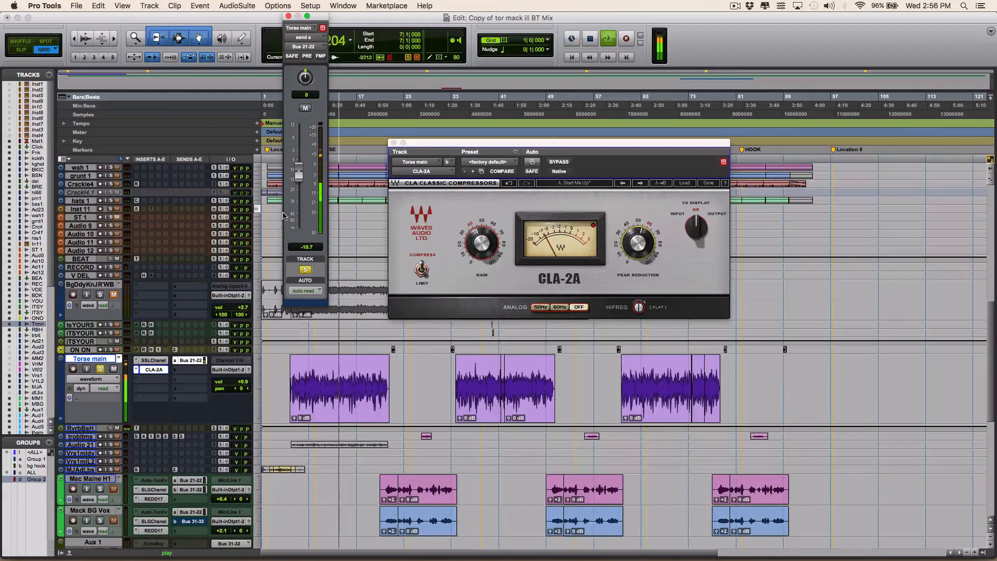
drag(299, 169, 295, 191)
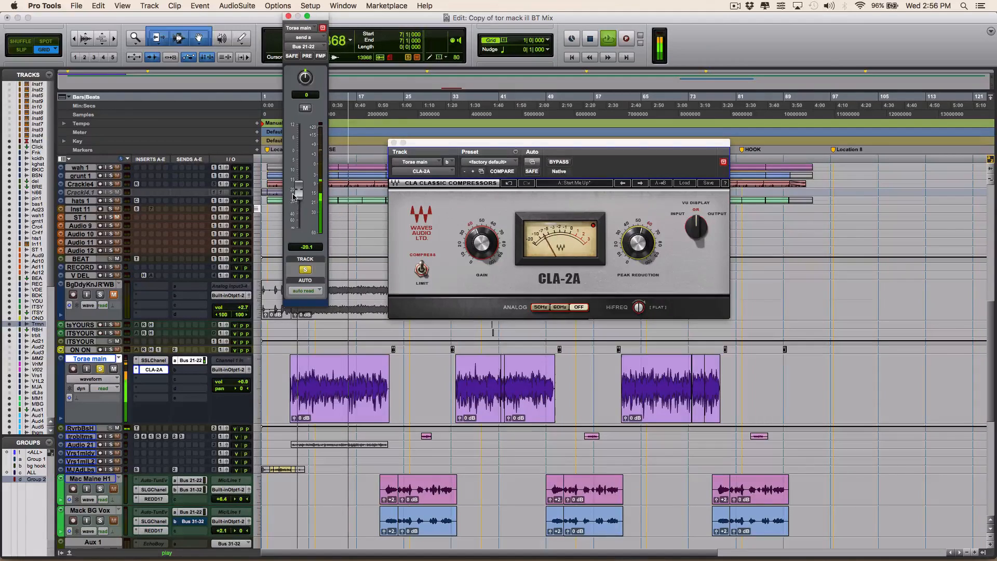
click(288, 17)
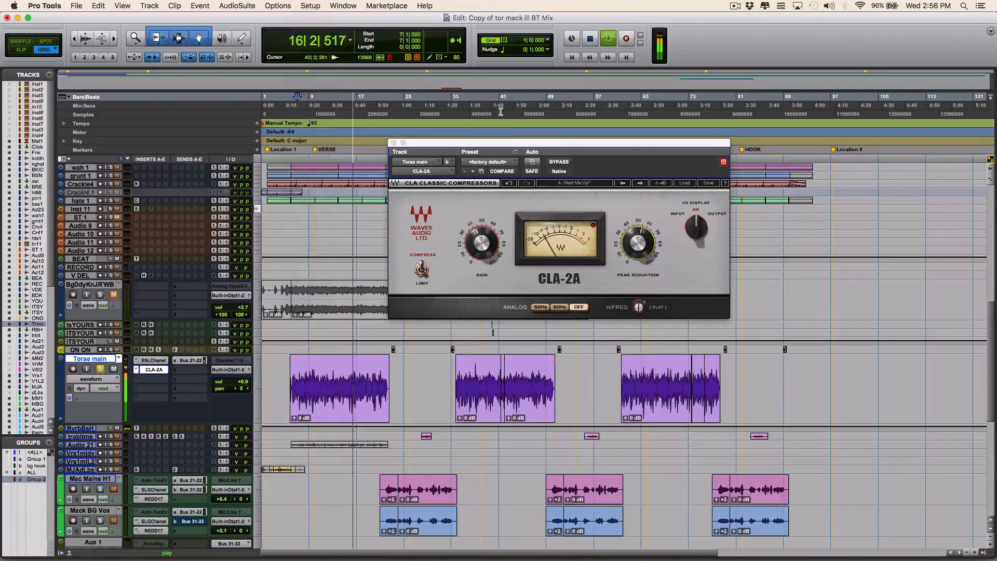
- Unsolo the Torae main track and compare the full mix from bar 7 with the CLA-2A bypassed and active
drag(565, 149, 541, 151)
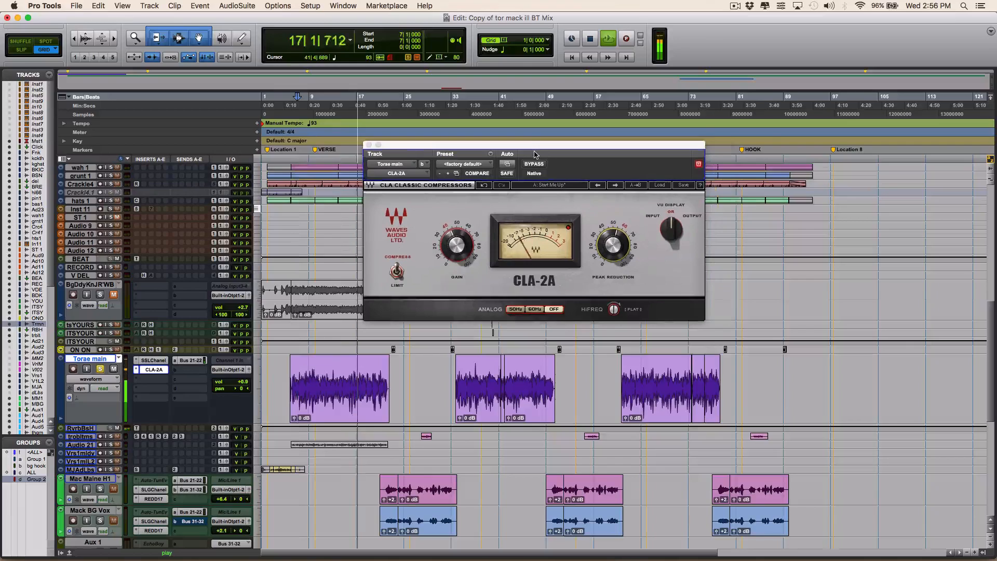
key(space)
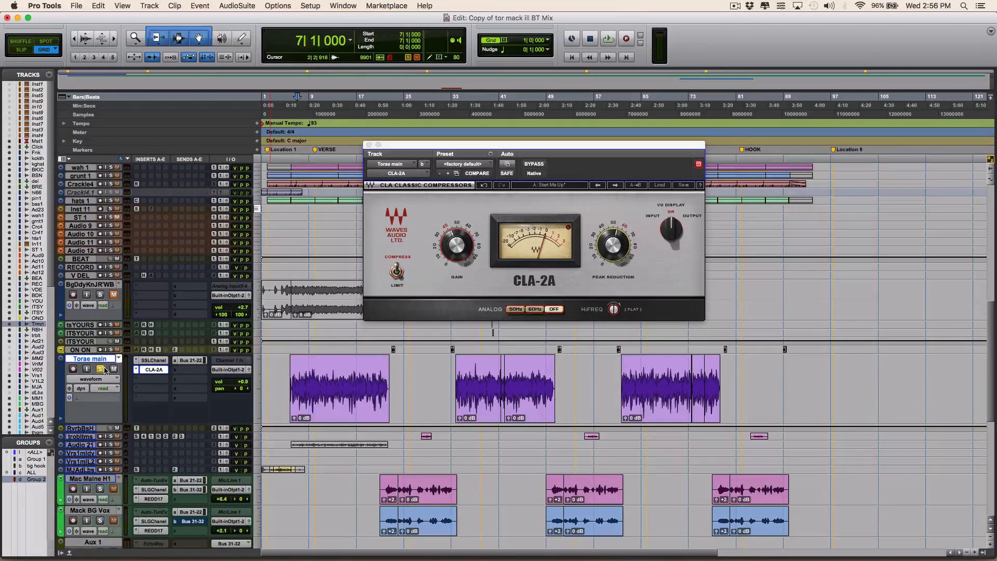
click(540, 164)
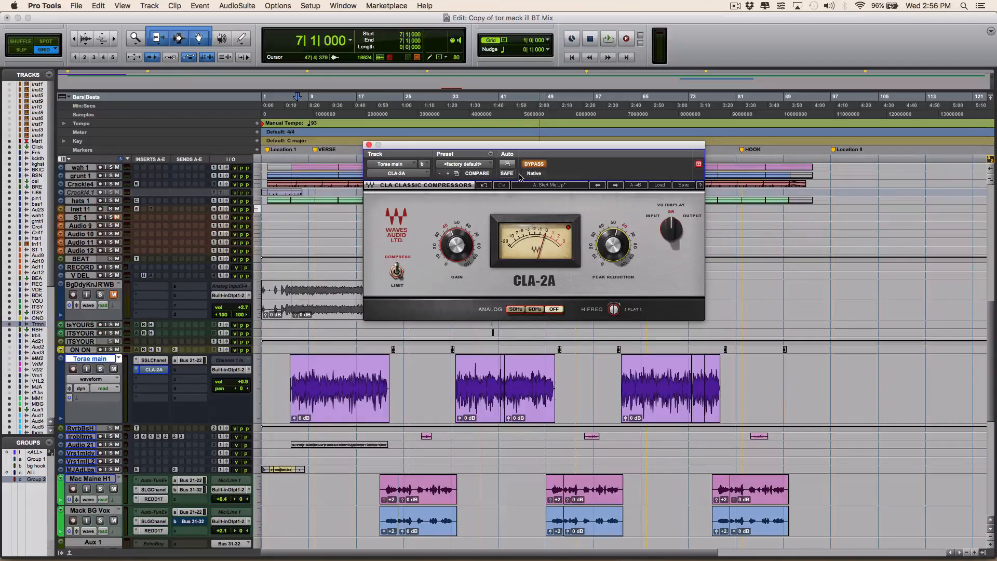
drag(536, 150, 534, 164)
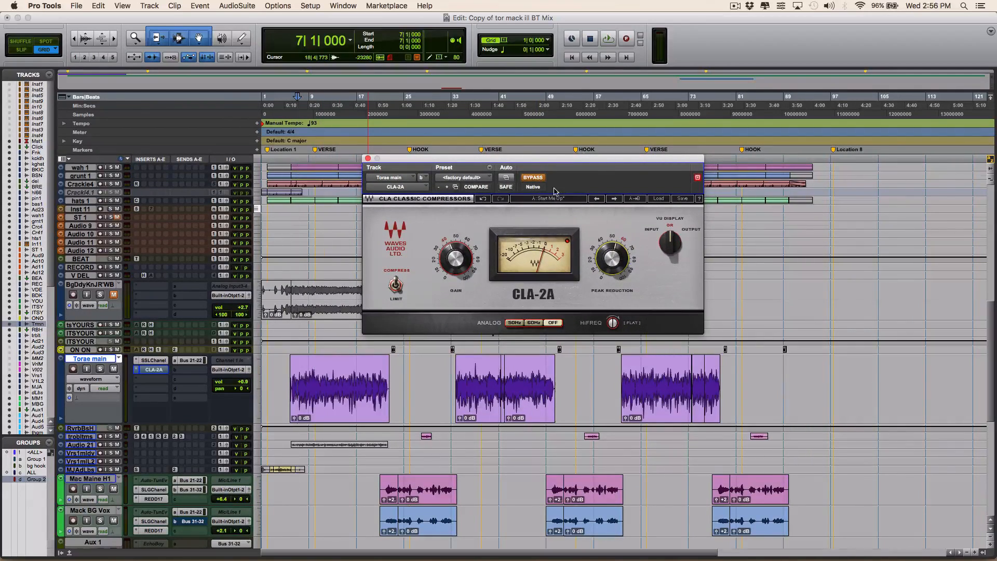
key(space)
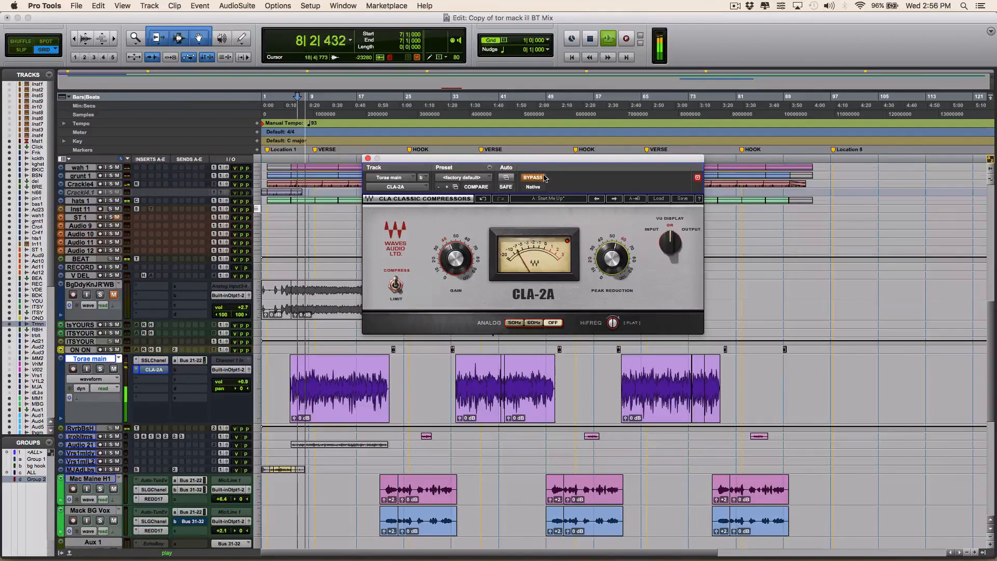
click(537, 179)
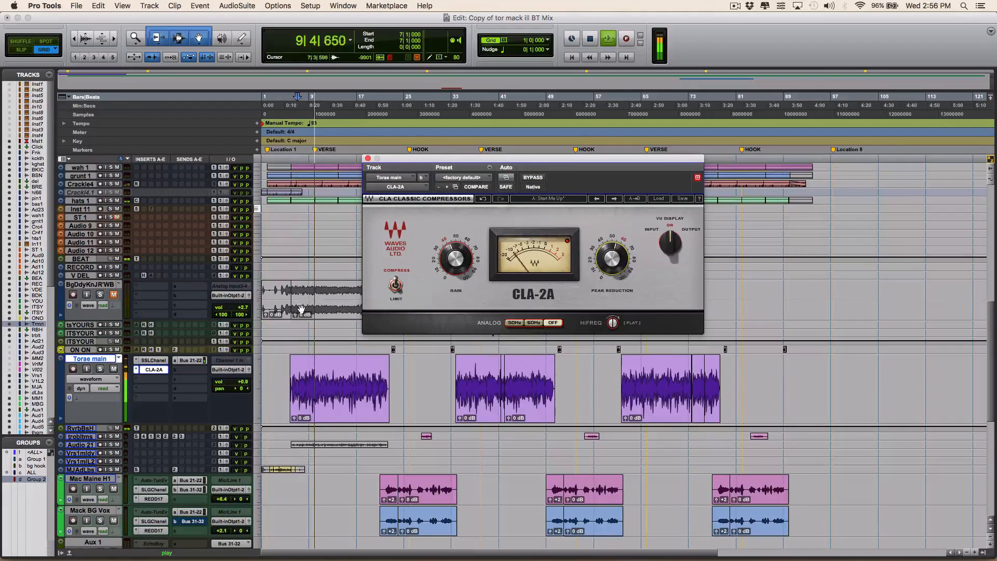
- Refine the CLA-2A's Peak Reduction and Gain against the full mix, and bypass it for comparison
drag(613, 259, 612, 254)
drag(456, 259, 456, 258)
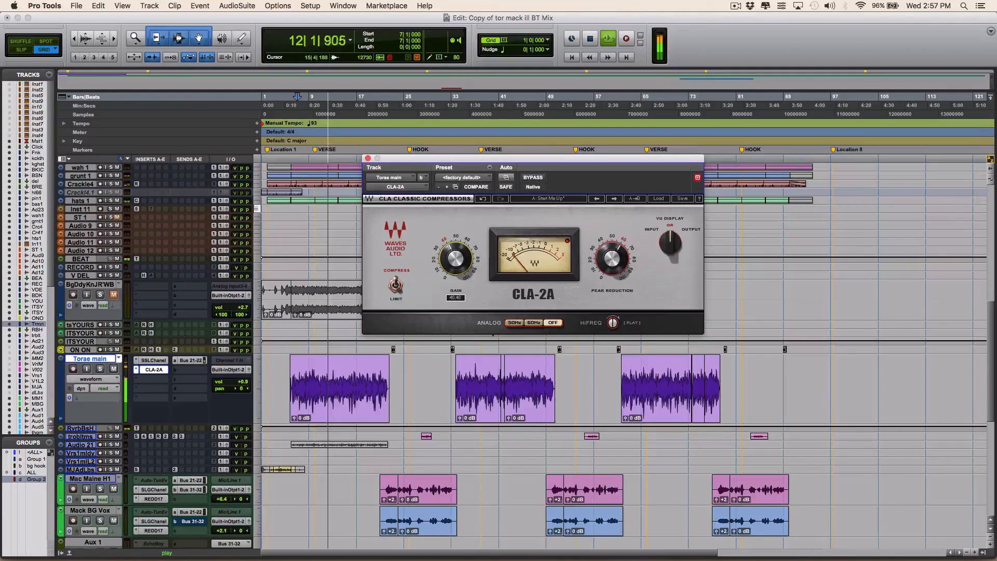
drag(612, 258, 613, 263)
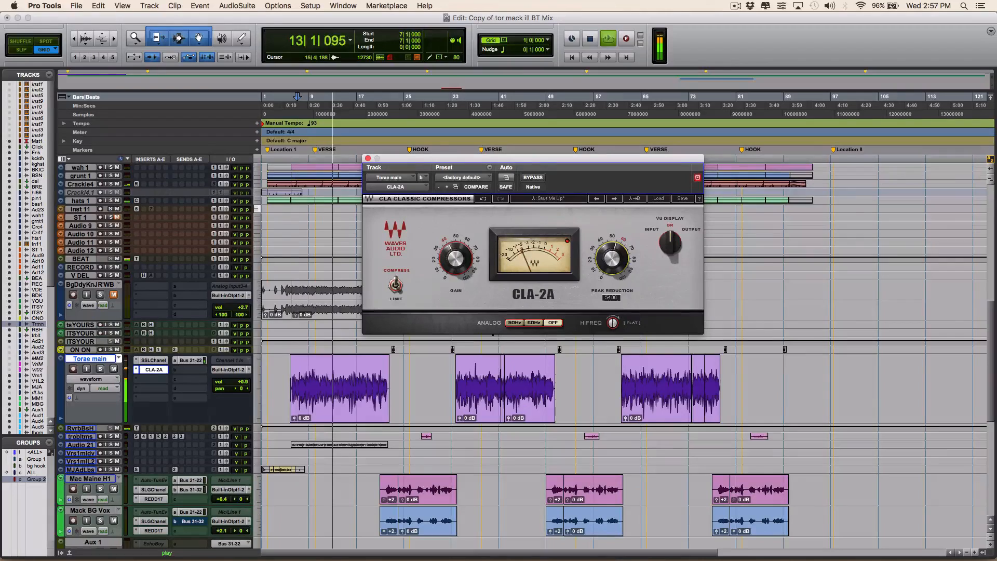
click(534, 178)
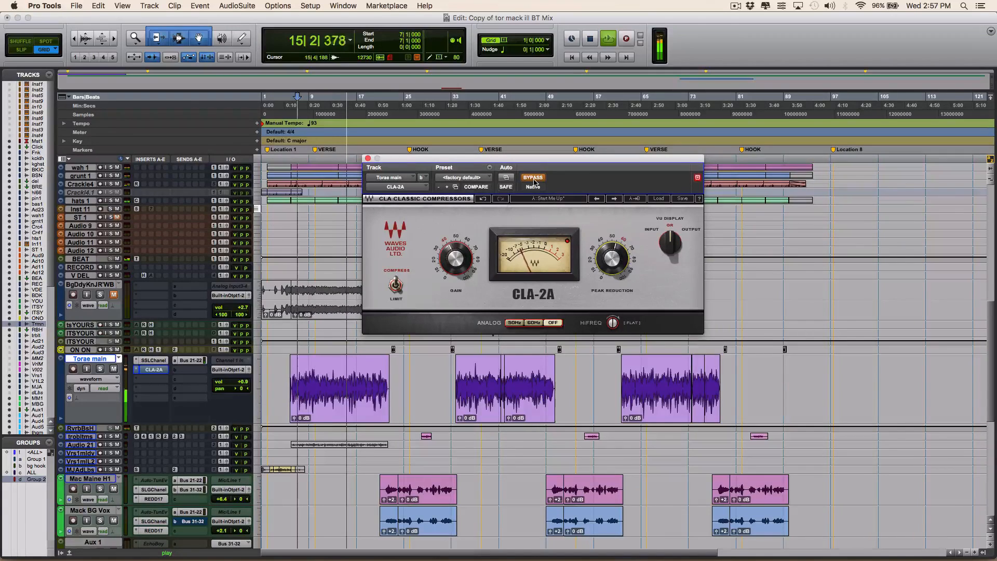
- Reactivate the bypassed CLA-2A on the Torae main track, listen to it in the full mix, and stop playback
click(535, 178)
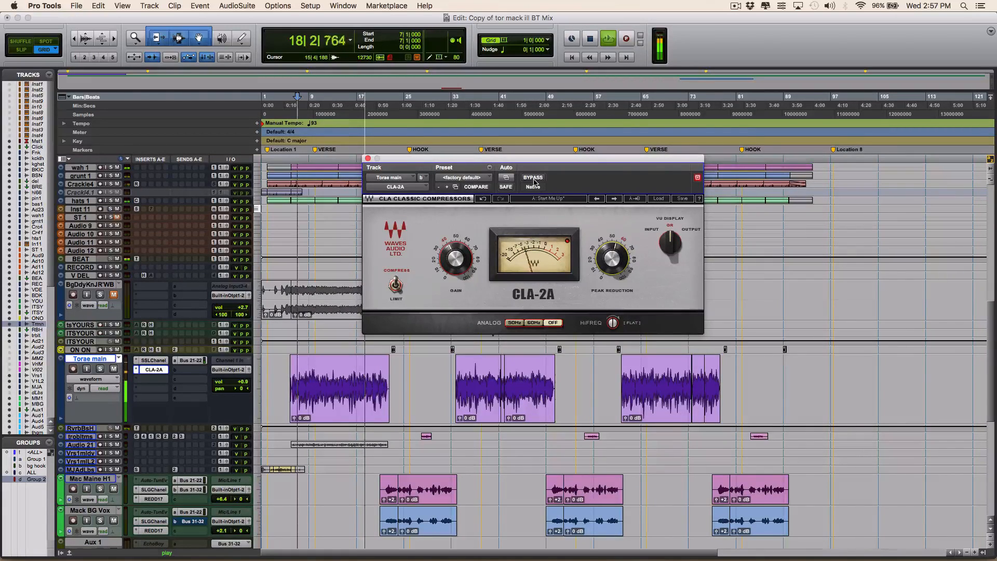
key(space)
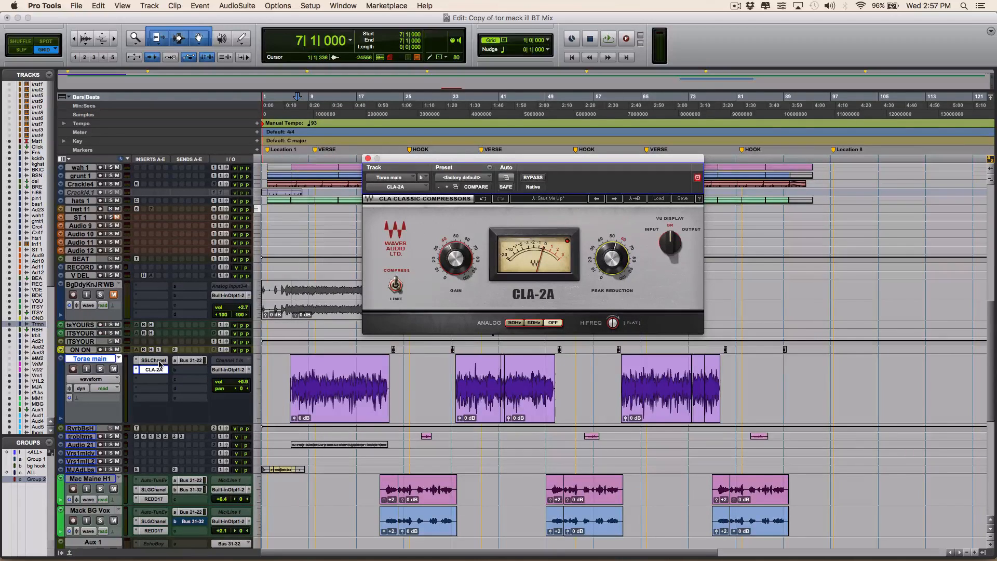
- Open the Torae main track's SSLChannel plug-in to review its filter, EQ and dynamics settings, and close it
drag(429, 159, 449, 188)
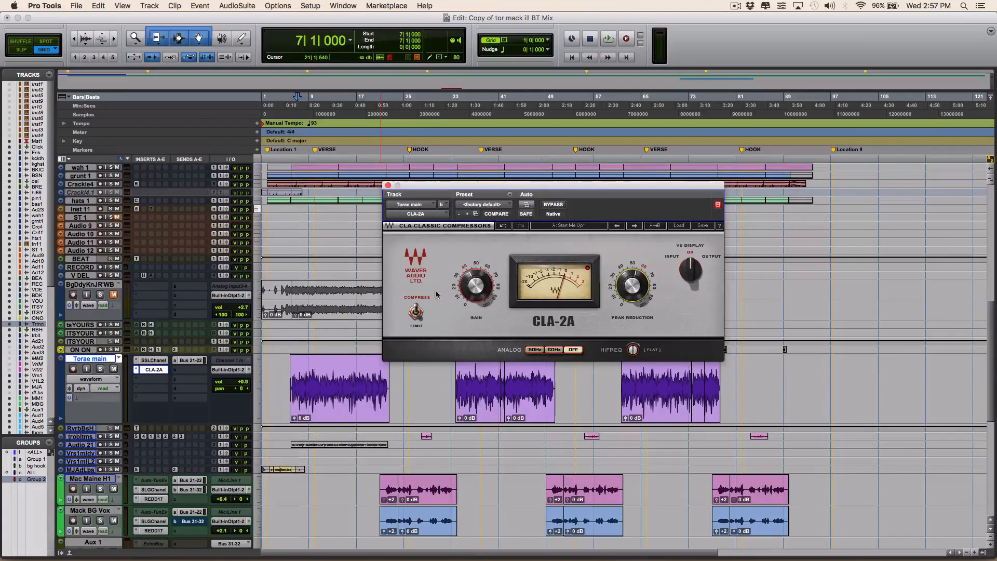
click(156, 360)
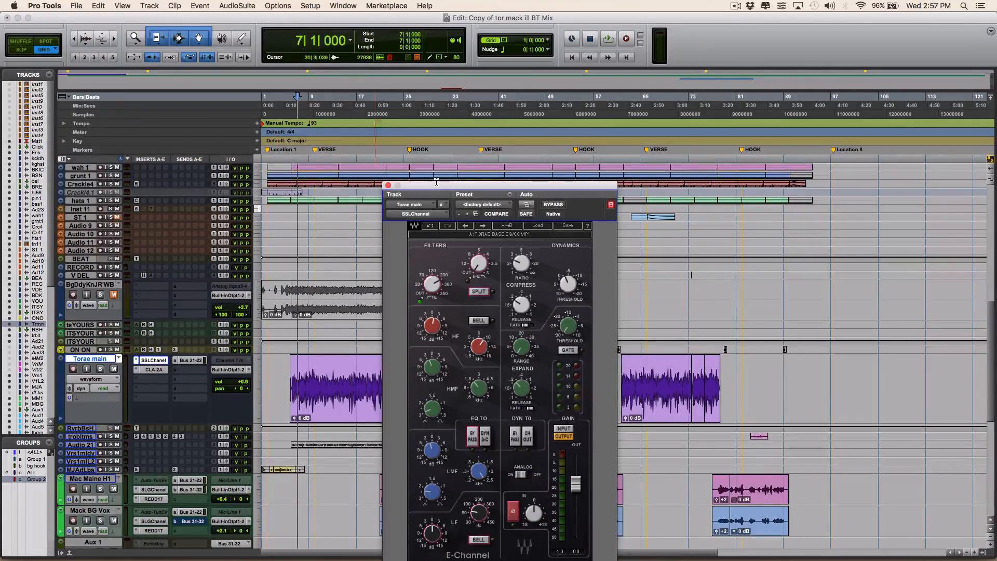
drag(425, 185, 438, 137)
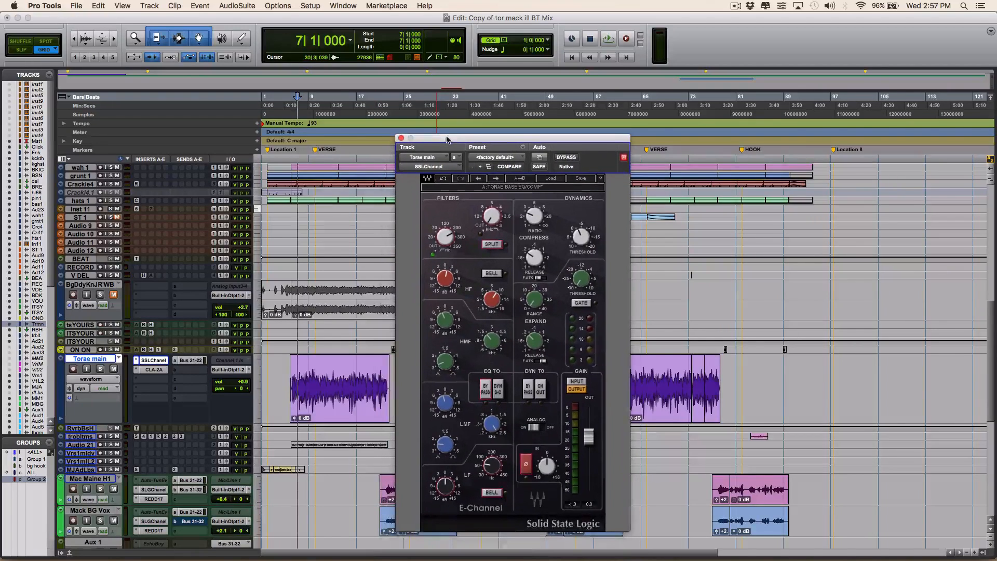
click(401, 137)
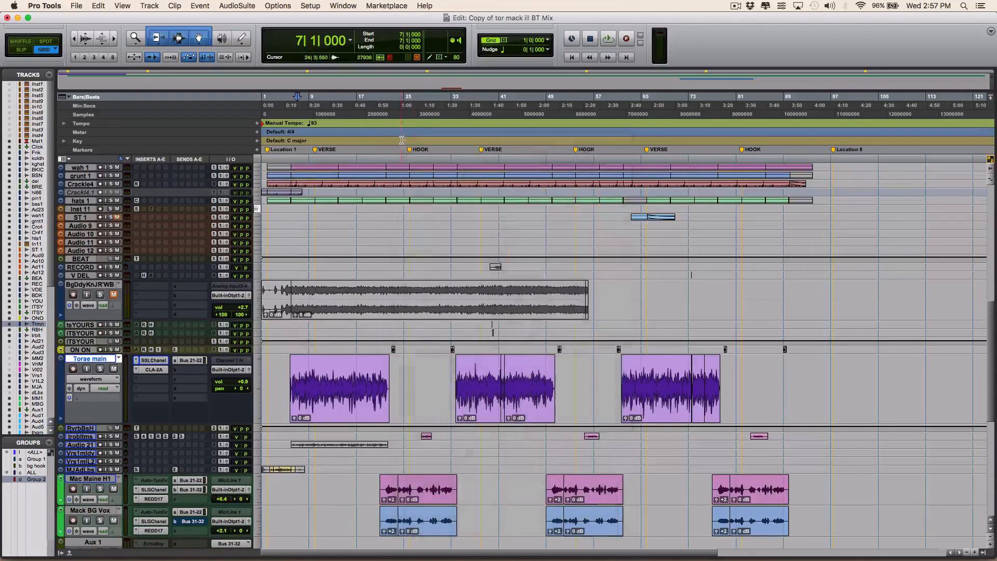
- Reopen the CLA-2A on the Torae main track and play the full mix from bar 7 with it active
click(153, 370)
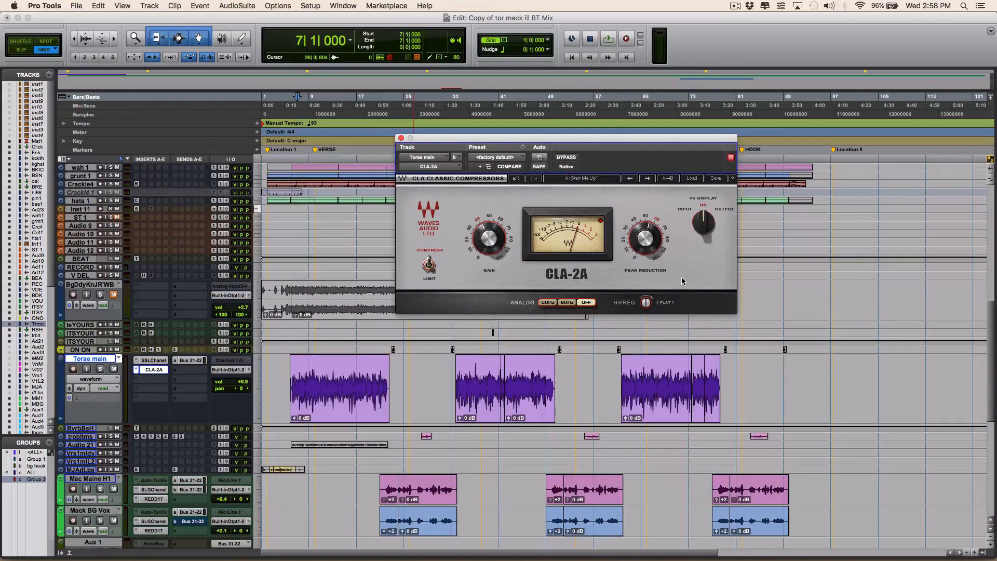
click(419, 22)
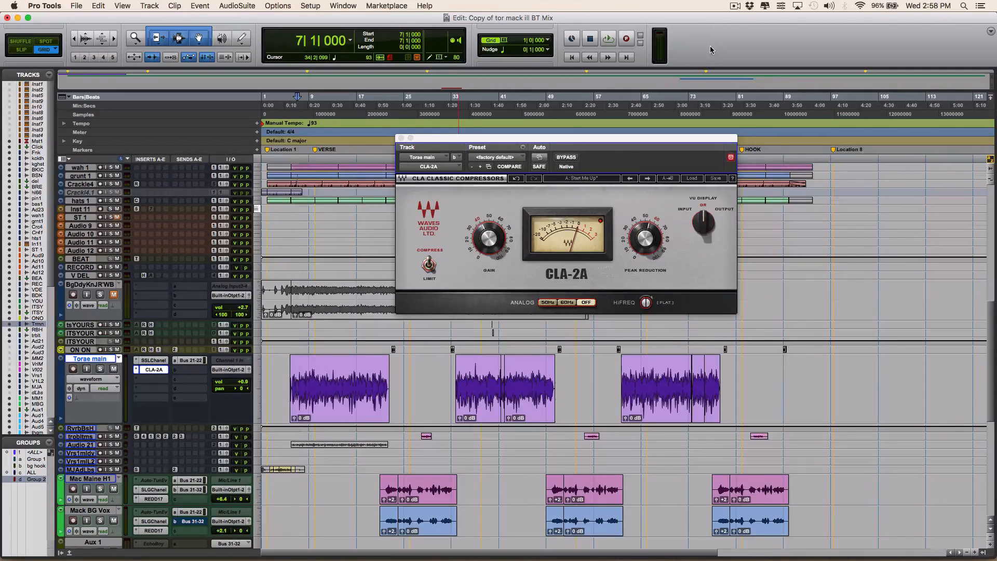
key(space)
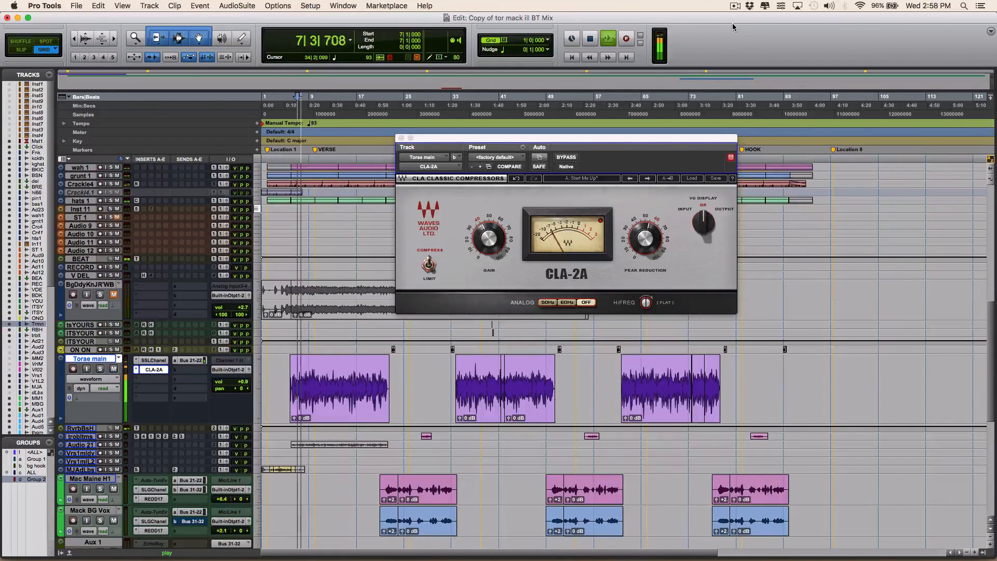